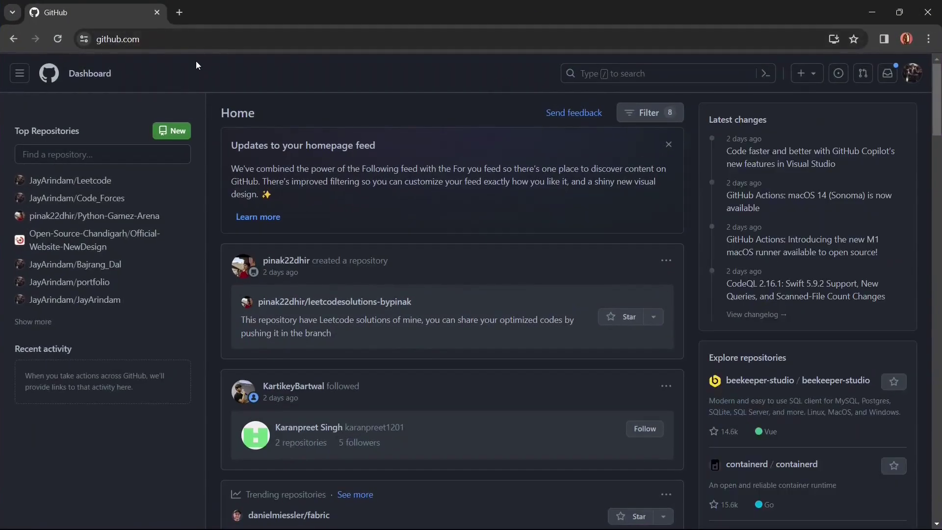
Begin two-factor authentication setup from Settings > Password and authentication
{"action": "left_click", "coordinate": [181, 43]}
{"action": "left_click", "coordinate": [182, 43]}
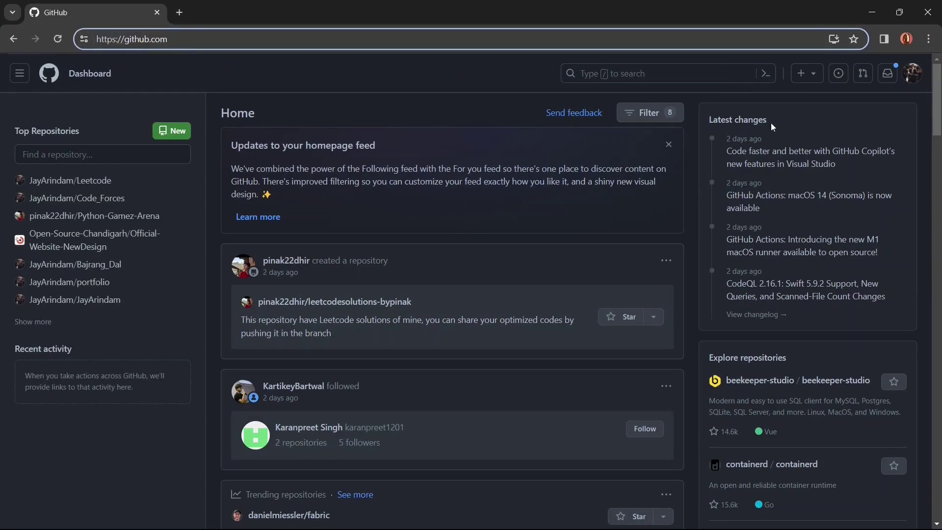
{"action": "left_click", "coordinate": [913, 74]}
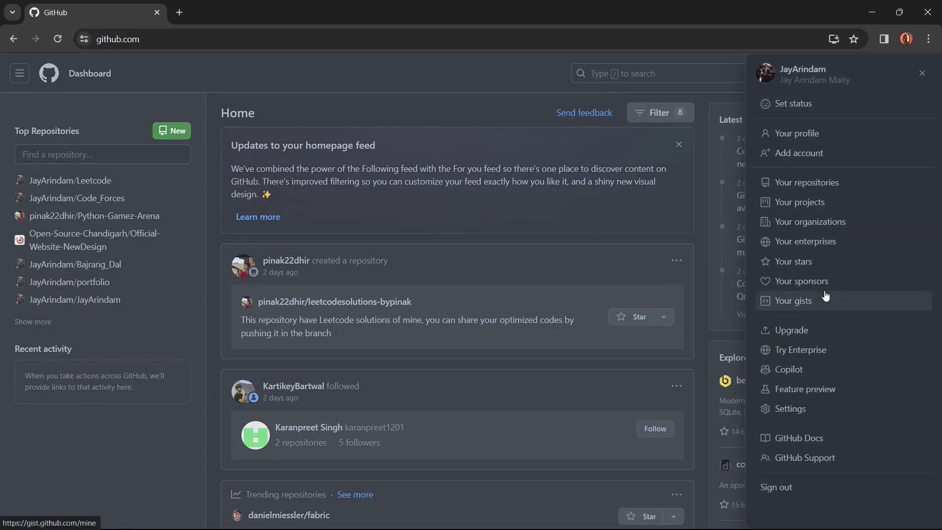
{"action": "left_click", "coordinate": [813, 413]}
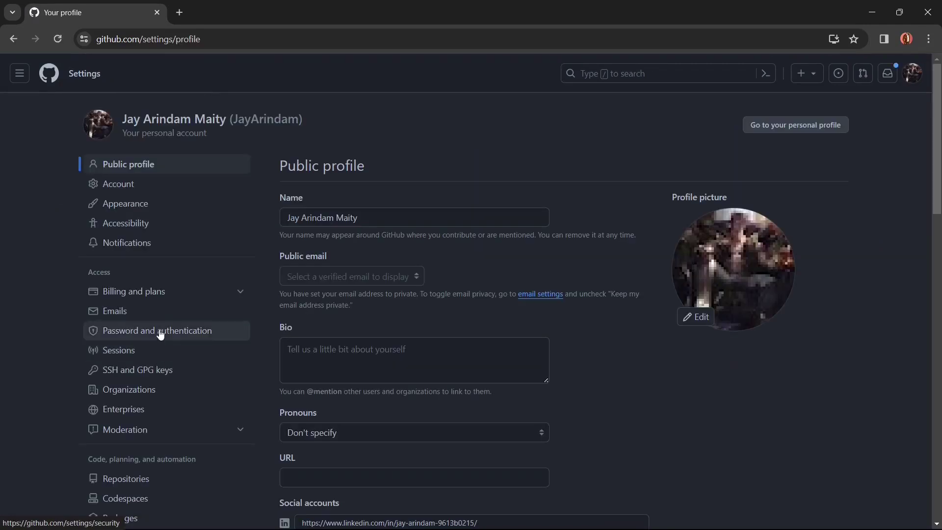
{"action": "left_click", "coordinate": [164, 336]}
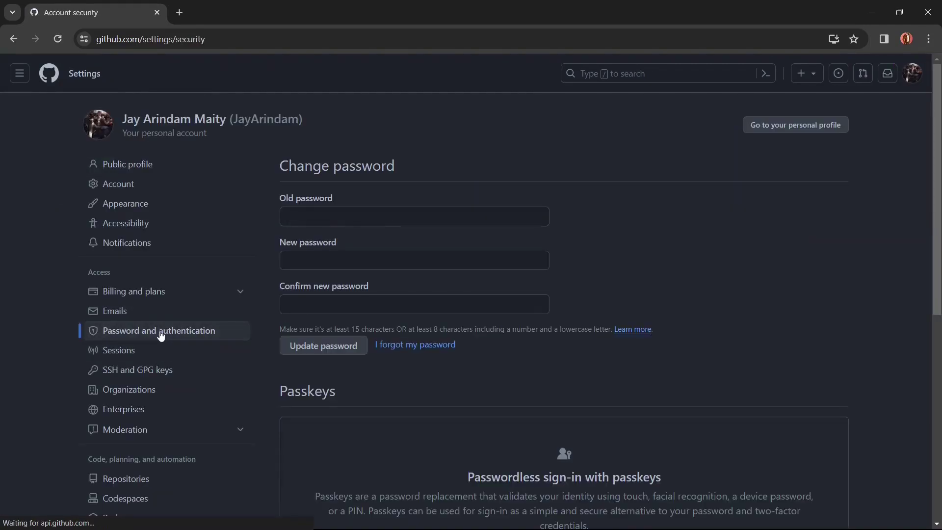
{"action": "scroll", "coordinate": [614, 332], "scroll_direction": "down", "scroll_amount": 5}
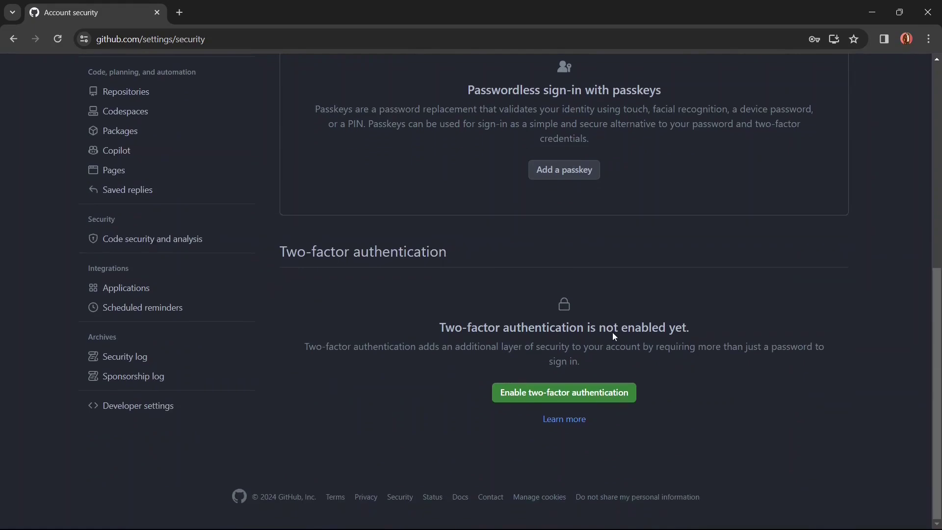
{"action": "left_click", "coordinate": [586, 393]}
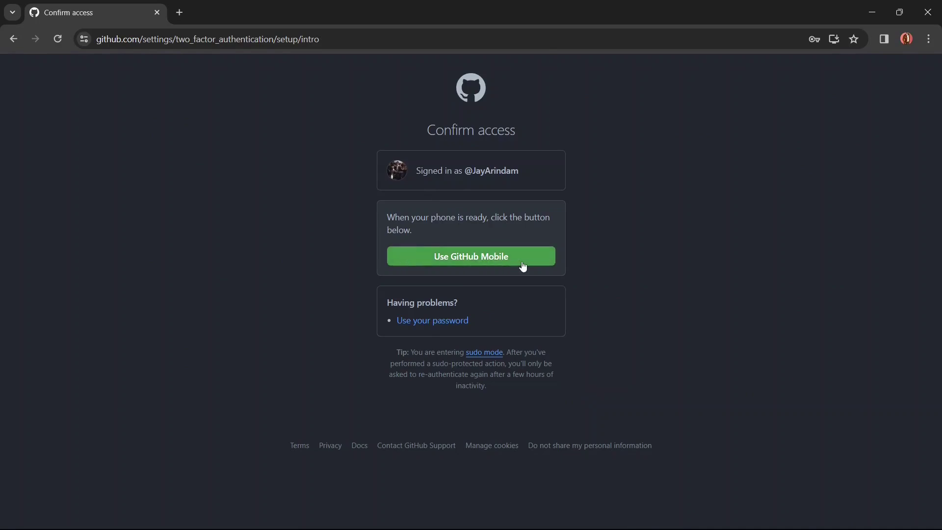
Confirm access with the saved account password to reach the QR code step
{"action": "left_click", "coordinate": [433, 321]}
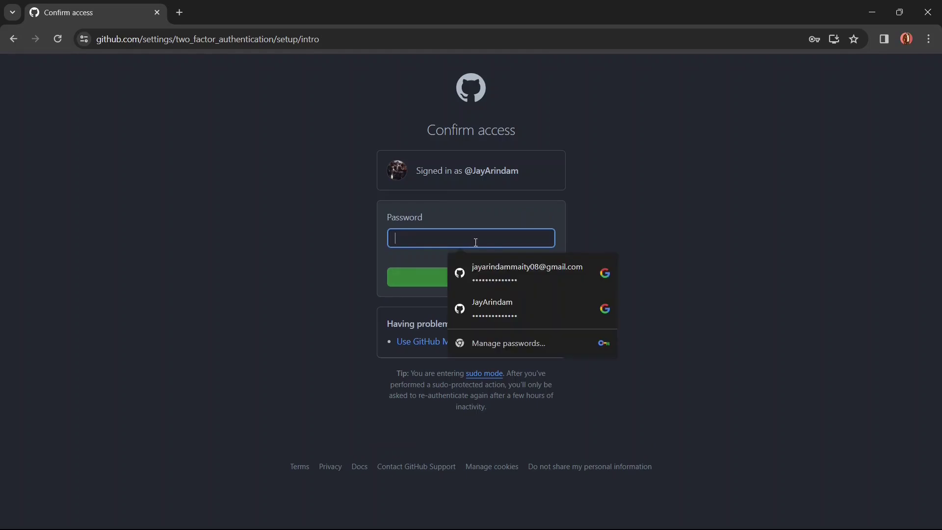
{"action": "left_click", "coordinate": [516, 304]}
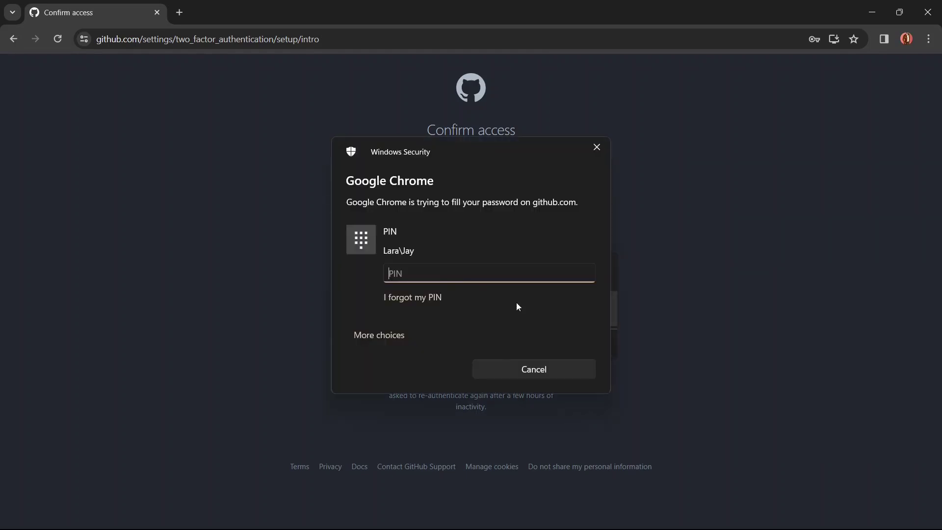
{"action": "type", "text": "****"}
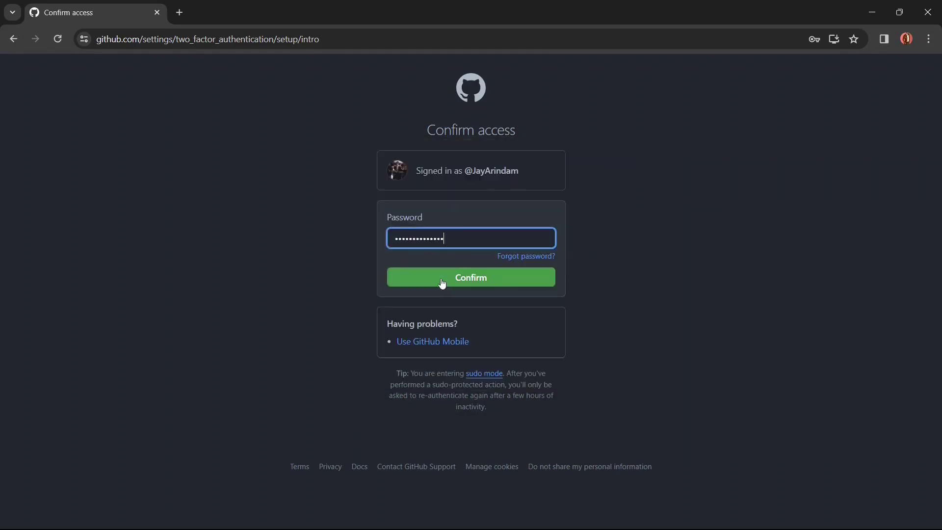
{"action": "left_click", "coordinate": [442, 278]}
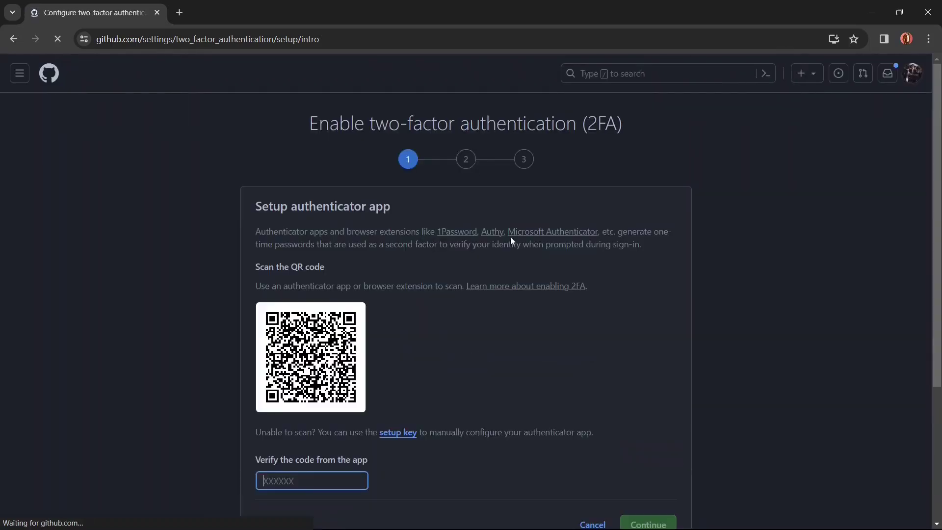
{"action": "scroll", "coordinate": [470, 259], "scroll_direction": "down", "scroll_amount": 1}
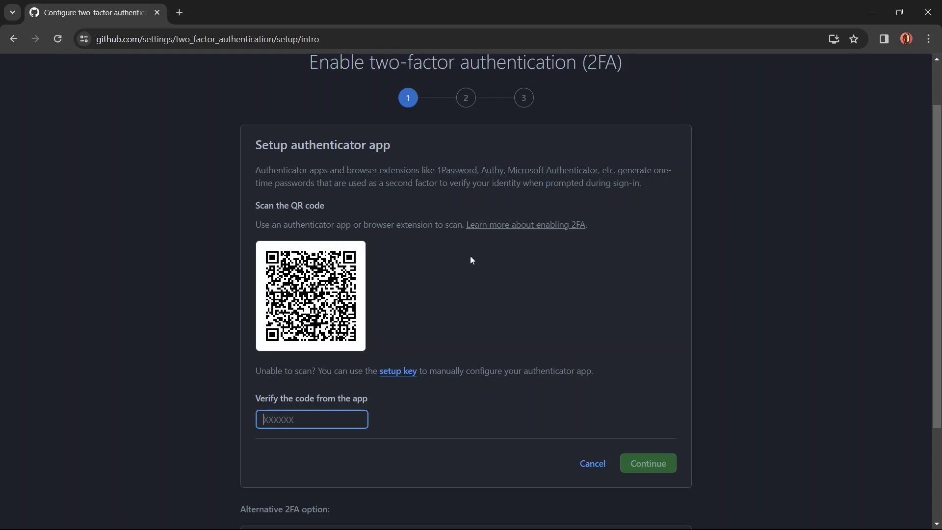
Paste the authenticator app code, then download and confirm the recovery codes
{"action": "key", "text": "ctrl+v"}
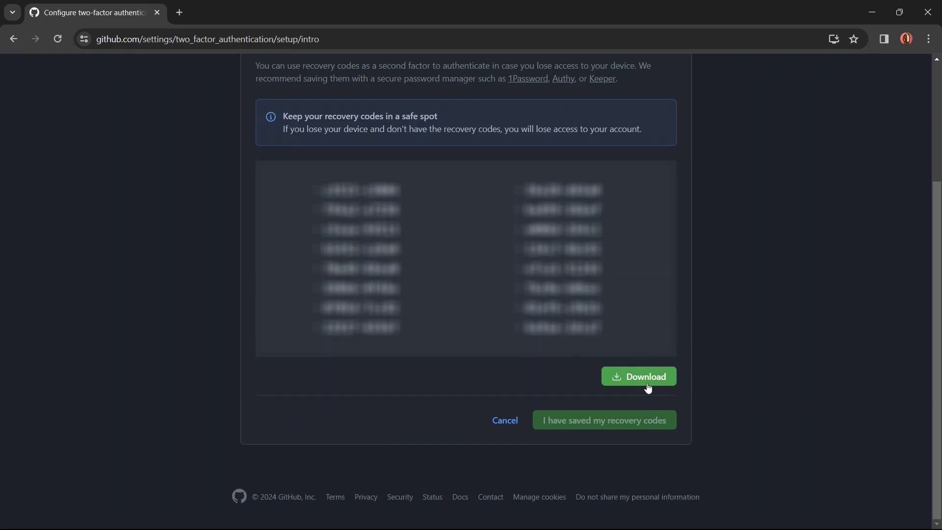
{"action": "left_click", "coordinate": [647, 388]}
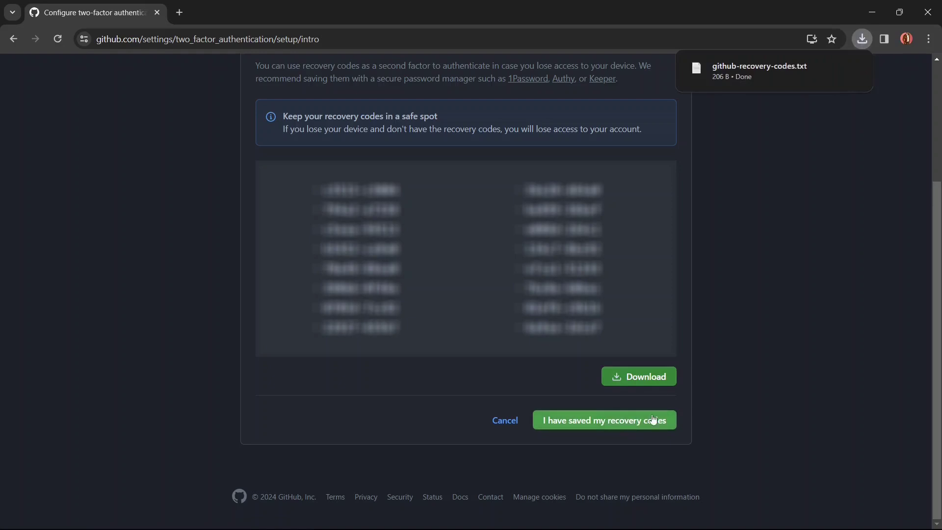
{"action": "left_click", "coordinate": [622, 421]}
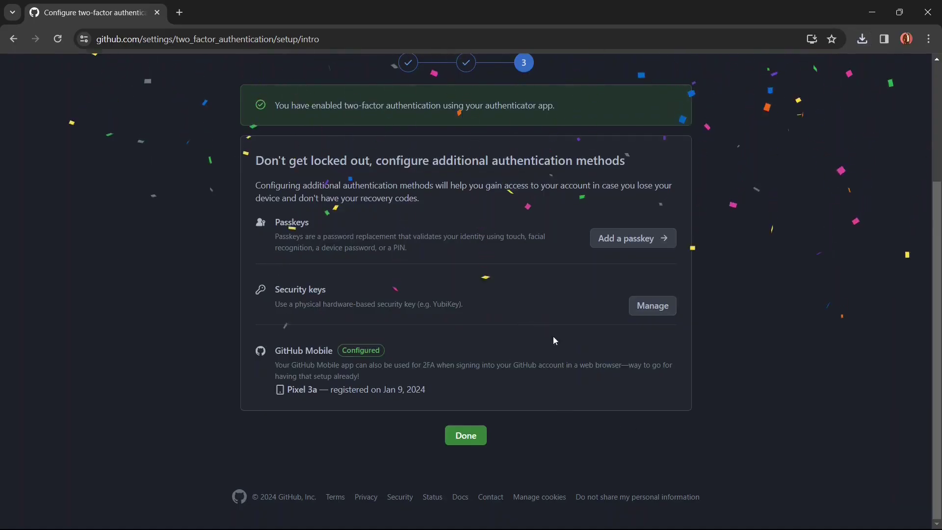
{"action": "scroll", "coordinate": [556, 341], "scroll_direction": "up", "scroll_amount": 3}
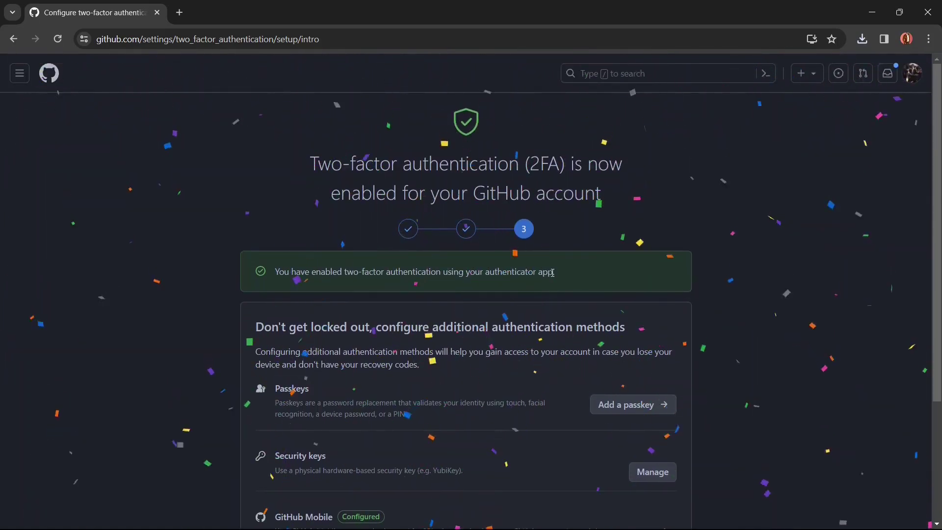
{"action": "scroll", "coordinate": [552, 273], "scroll_direction": "down", "scroll_amount": 3}
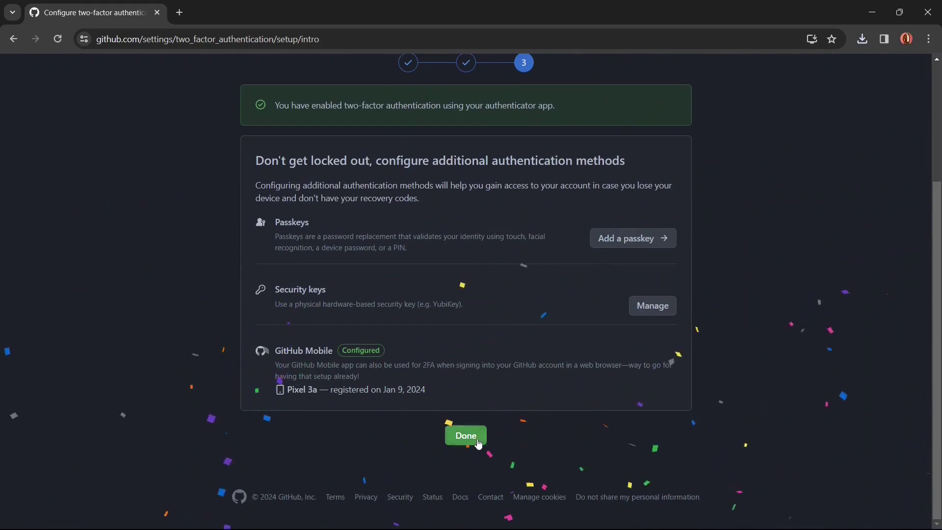
Finish 2FA setup and go to the Billing and plans payment information page
{"action": "left_click", "coordinate": [479, 444]}
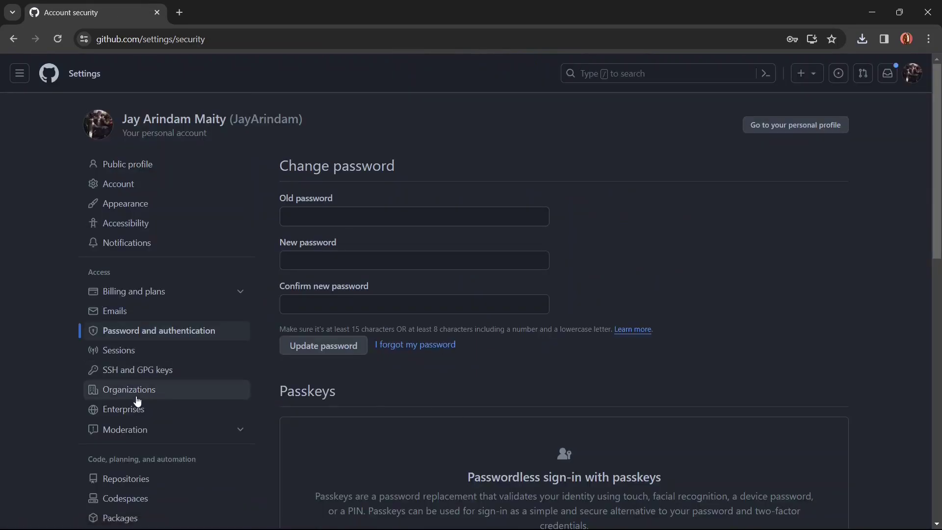
{"action": "left_click", "coordinate": [157, 292]}
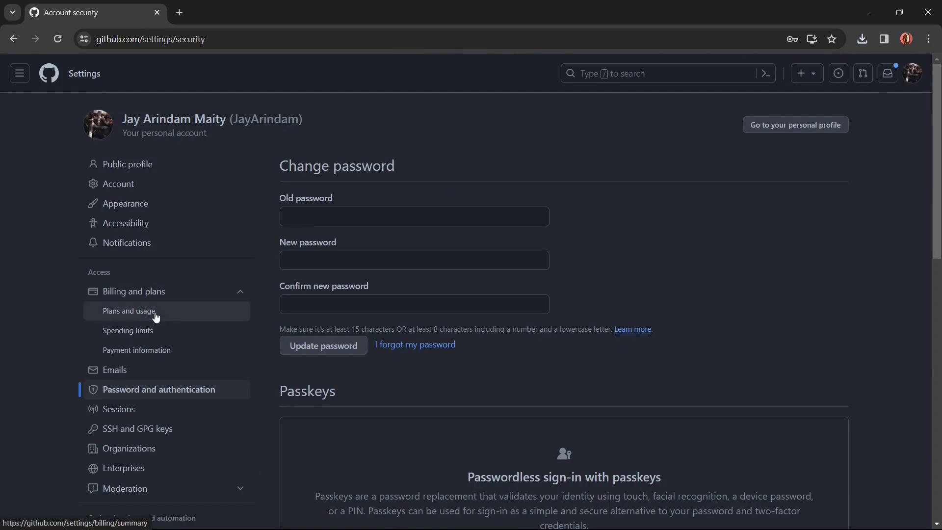
{"action": "left_click", "coordinate": [154, 359]}
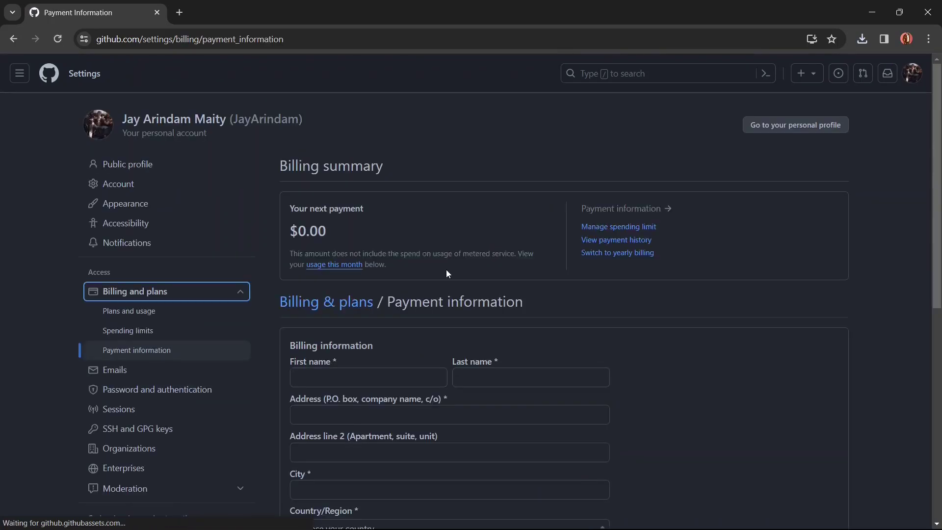
{"action": "scroll", "coordinate": [442, 272], "scroll_direction": "down", "scroll_amount": 2}
Autofill the billing form with saved details, set the country to India, and save
{"action": "left_click", "coordinate": [370, 255]}
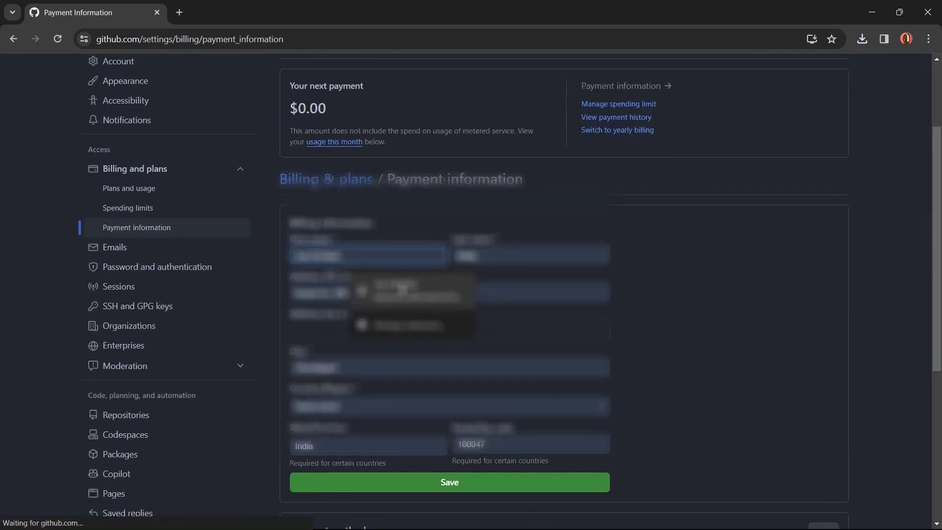
{"action": "left_click", "coordinate": [410, 294]}
{"action": "scroll", "coordinate": [508, 308], "scroll_direction": "down", "scroll_amount": 1}
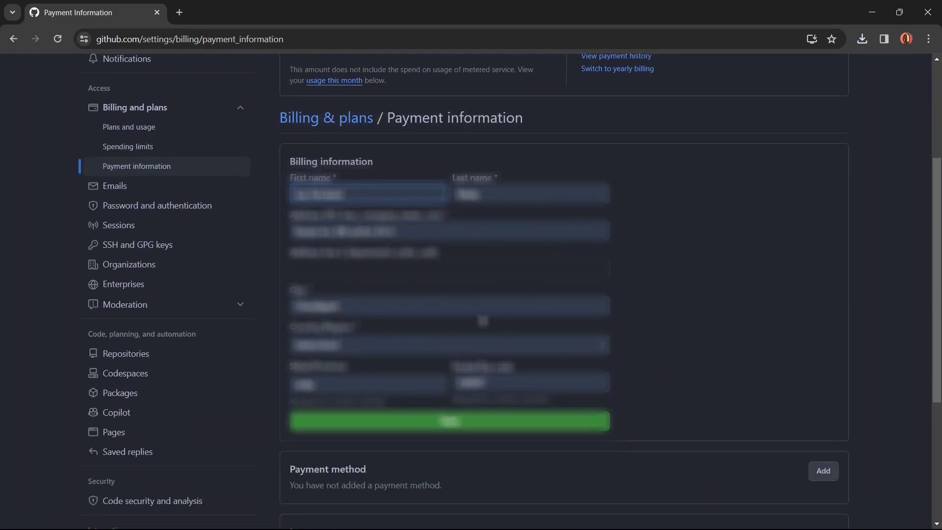
{"action": "left_click", "coordinate": [405, 351]}
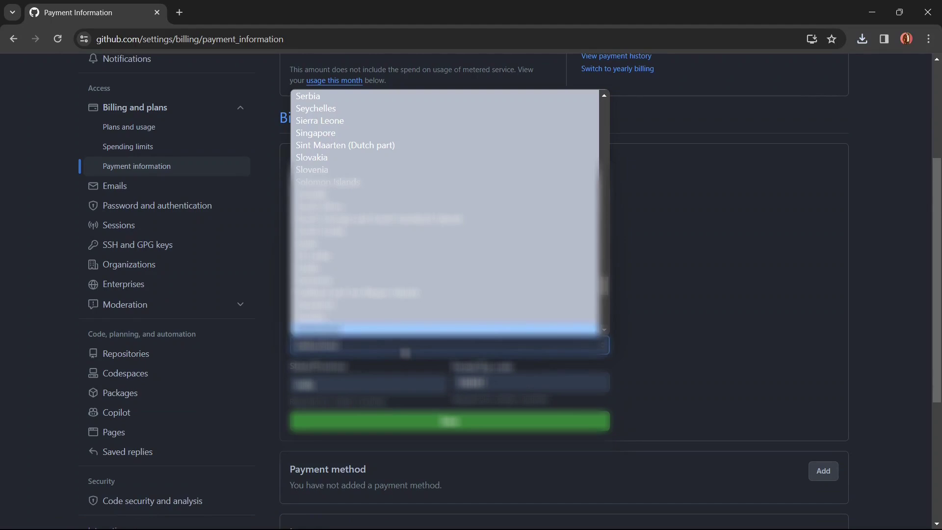
{"action": "type", "text": "in"}
{"action": "key", "text": "Return"}
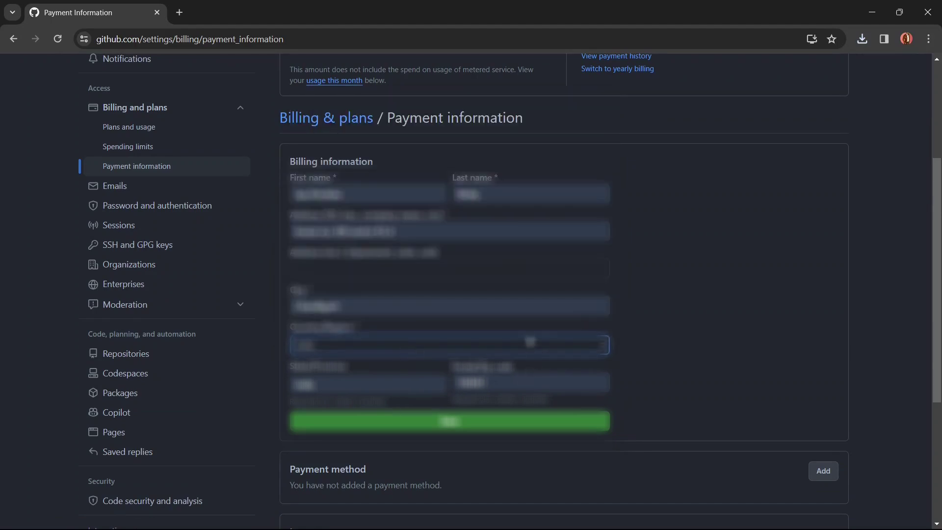
{"action": "left_click", "coordinate": [463, 425]}
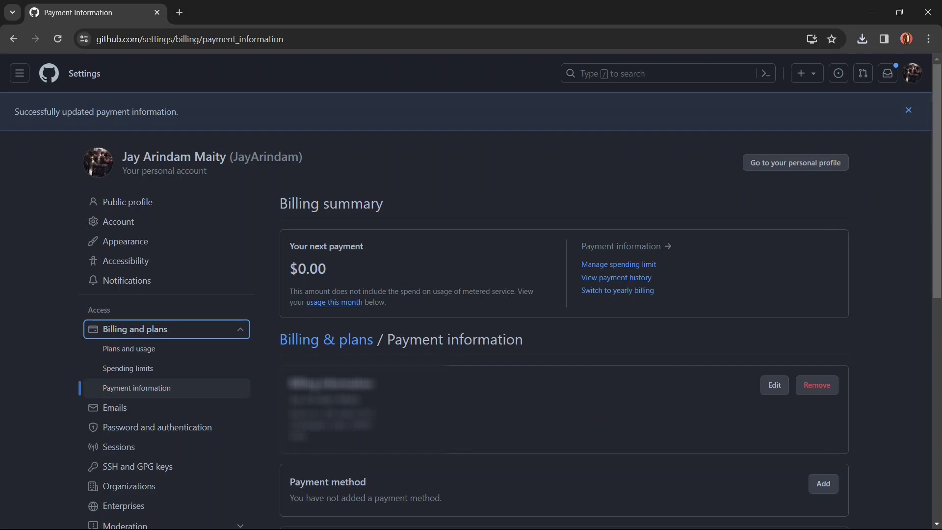
Search Google for 'github student pack' in a new tab and open the Student Developer Pack result
{"action": "key", "text": "ctrl+t"}
{"action": "left_click", "coordinate": [391, 262]}
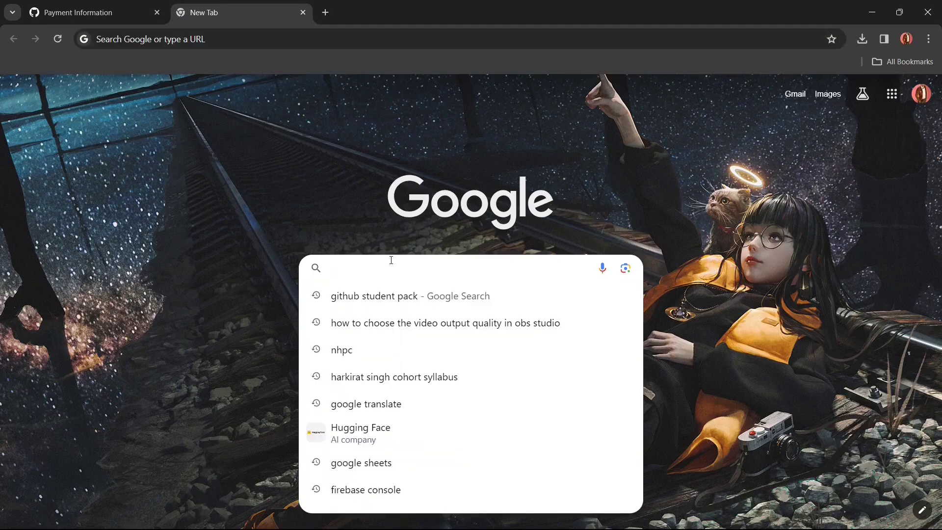
{"action": "key", "text": "Down"}
{"action": "key", "text": "Return"}
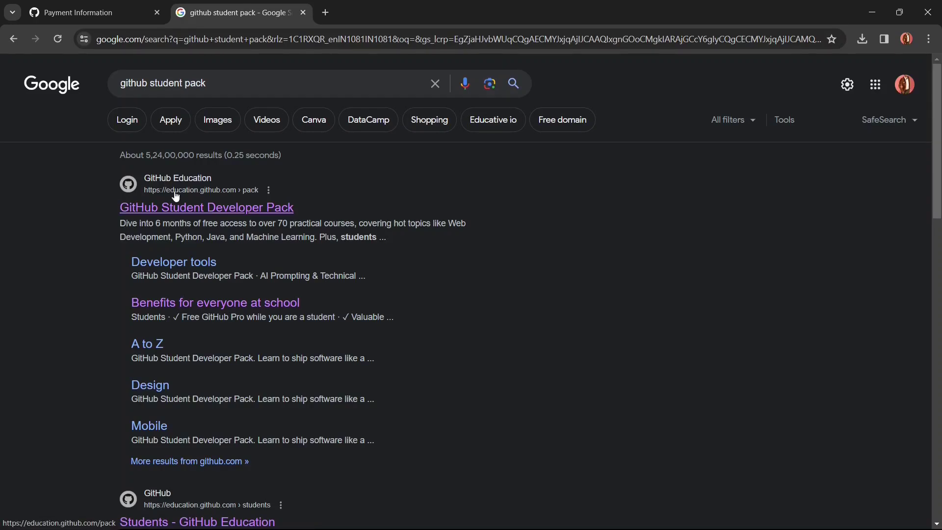
{"action": "left_click", "coordinate": [125, 212]}
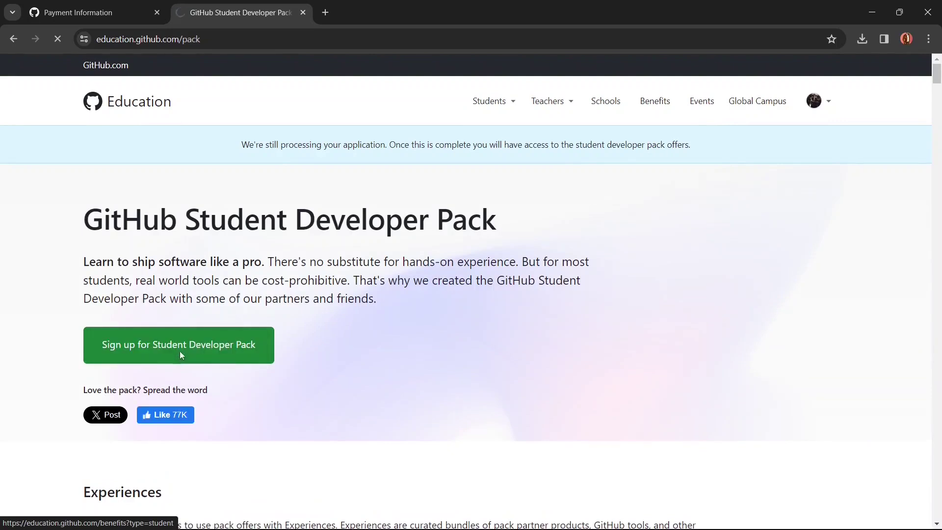
Sign up with the listed e-mail and Chitkara University, Punjab, then allow location access
{"action": "left_click", "coordinate": [179, 356]}
{"action": "scroll", "coordinate": [465, 310], "scroll_direction": "down", "scroll_amount": 2}
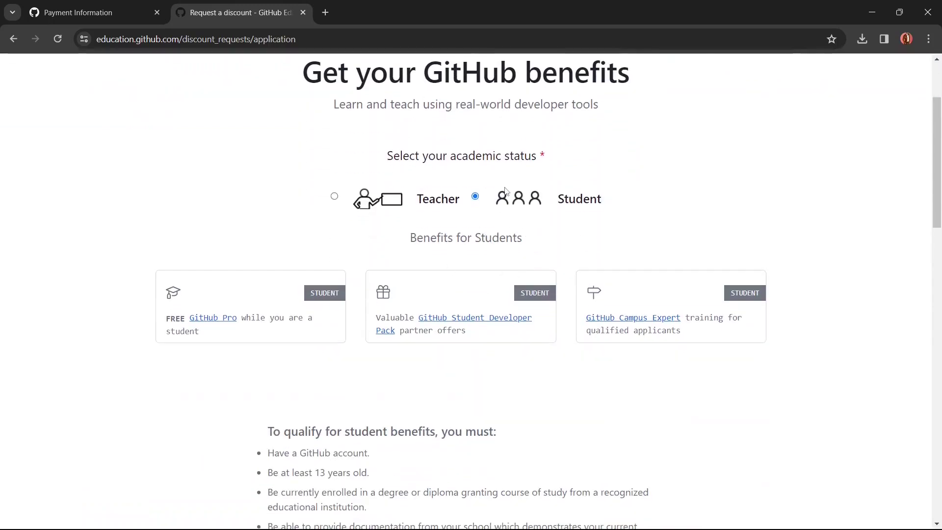
{"action": "scroll", "coordinate": [476, 200], "scroll_direction": "down", "scroll_amount": 2}
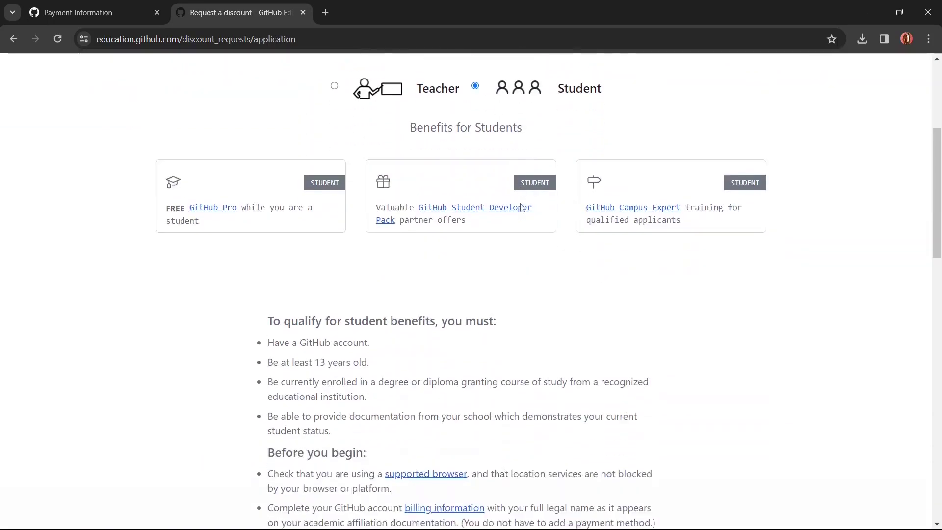
{"action": "scroll", "coordinate": [442, 251], "scroll_direction": "down", "scroll_amount": 8}
{"action": "left_click", "coordinate": [309, 262]}
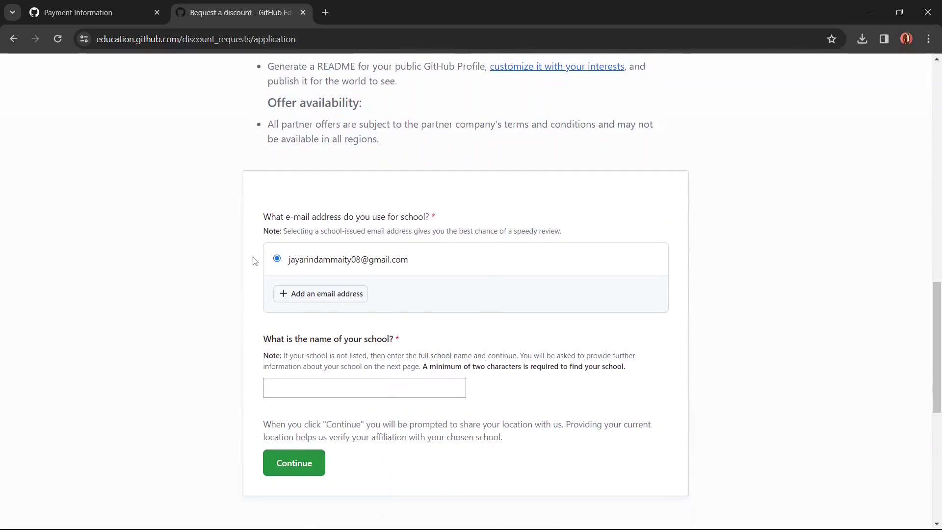
{"action": "scroll", "coordinate": [364, 261], "scroll_direction": "down", "scroll_amount": 1}
{"action": "left_click", "coordinate": [325, 331]}
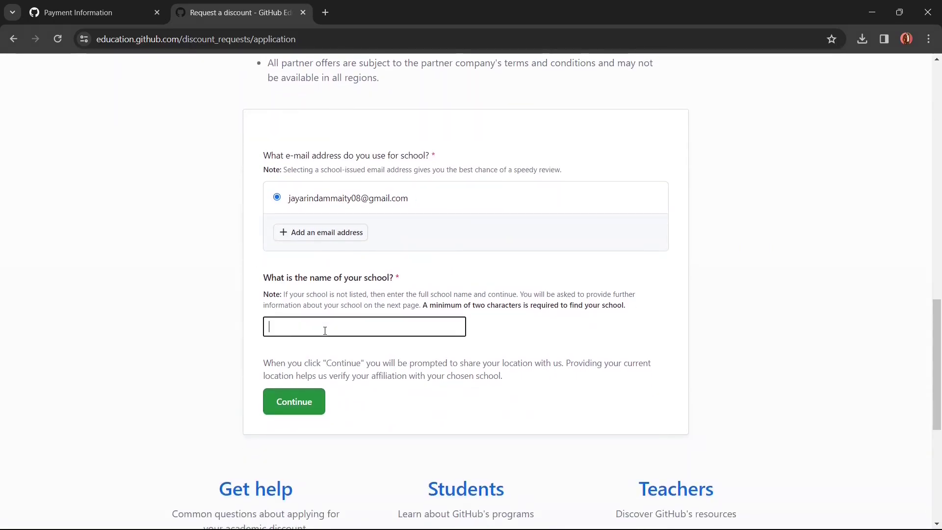
{"action": "type", "text": "Chitk"}
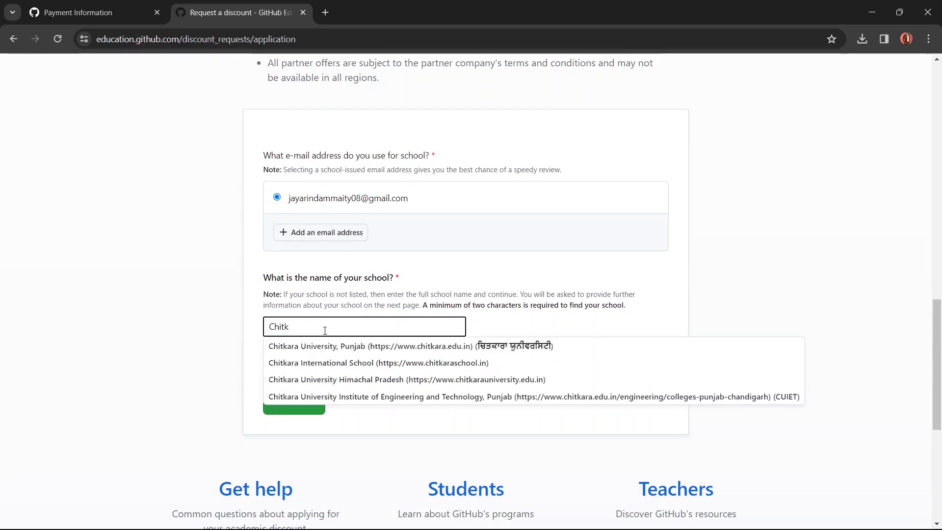
{"action": "left_click", "coordinate": [331, 349]}
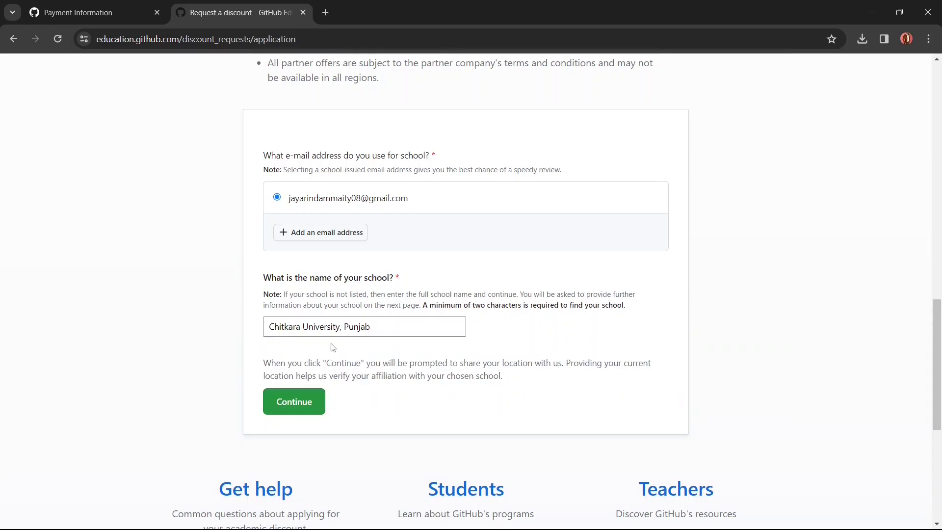
{"action": "left_click", "coordinate": [310, 403]}
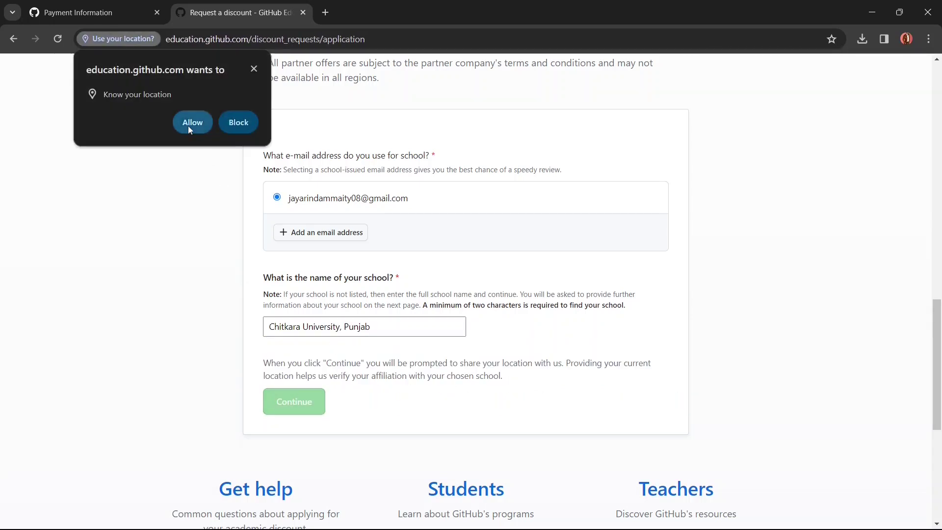
{"action": "left_click", "coordinate": [192, 125]}
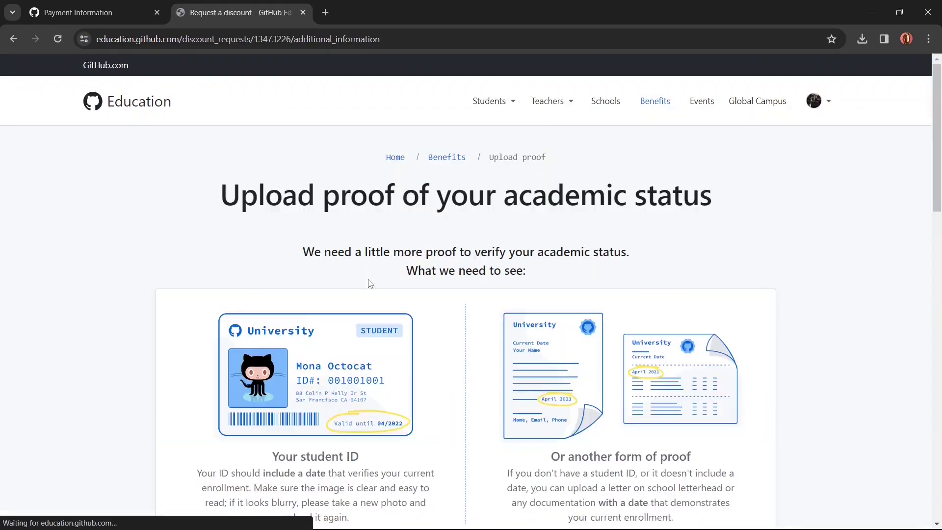
{"action": "scroll", "coordinate": [442, 302], "scroll_direction": "down", "scroll_amount": 2}
{"action": "scroll", "coordinate": [517, 326], "scroll_direction": "down", "scroll_amount": 3}
{"action": "scroll", "coordinate": [518, 325], "scroll_direction": "down", "scroll_amount": 2}
{"action": "scroll", "coordinate": [486, 295], "scroll_direction": "down", "scroll_amount": 2}
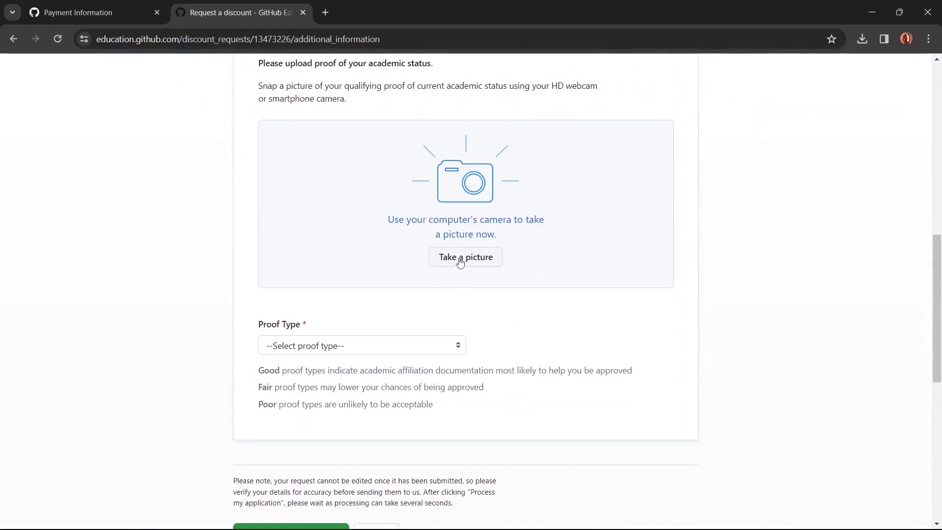
Take a webcam proof photo and set the proof type to '1. Dated school ID - Good'
{"action": "left_click", "coordinate": [460, 261]}
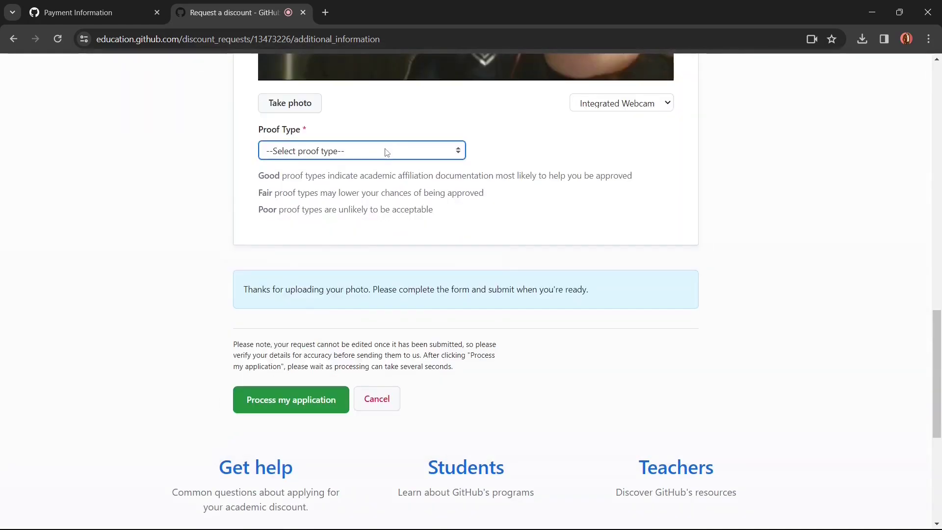
{"action": "left_click", "coordinate": [380, 152]}
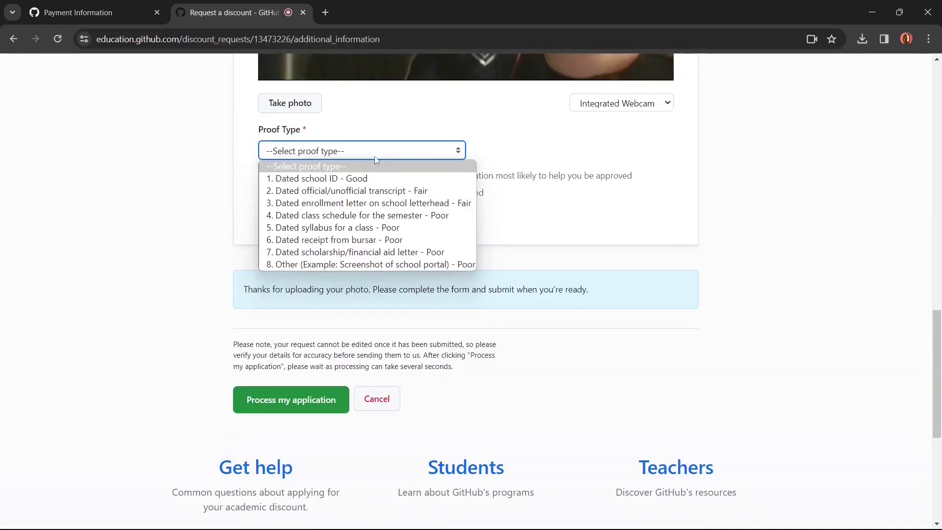
{"action": "left_click", "coordinate": [357, 181]}
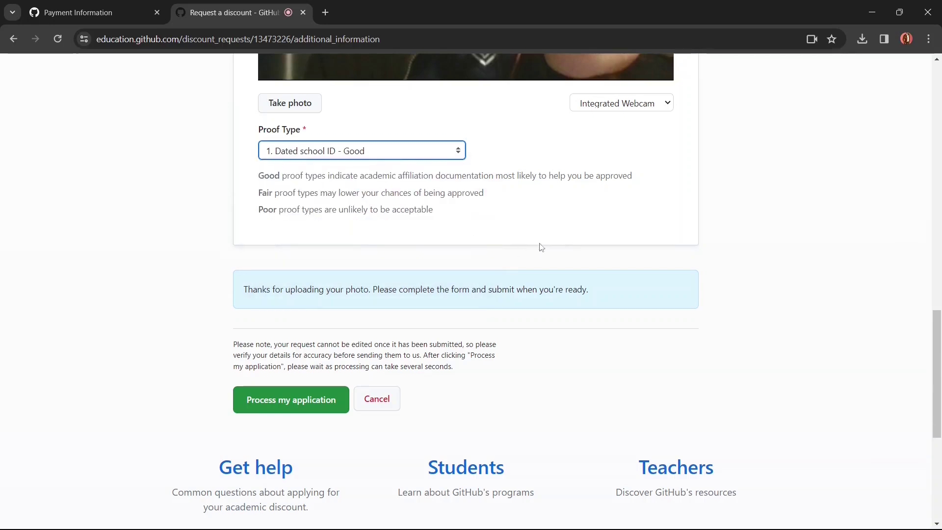
{"action": "scroll", "coordinate": [471, 273], "scroll_direction": "down", "scroll_amount": 1}
{"action": "scroll", "coordinate": [471, 275], "scroll_direction": "down", "scroll_amount": 2}
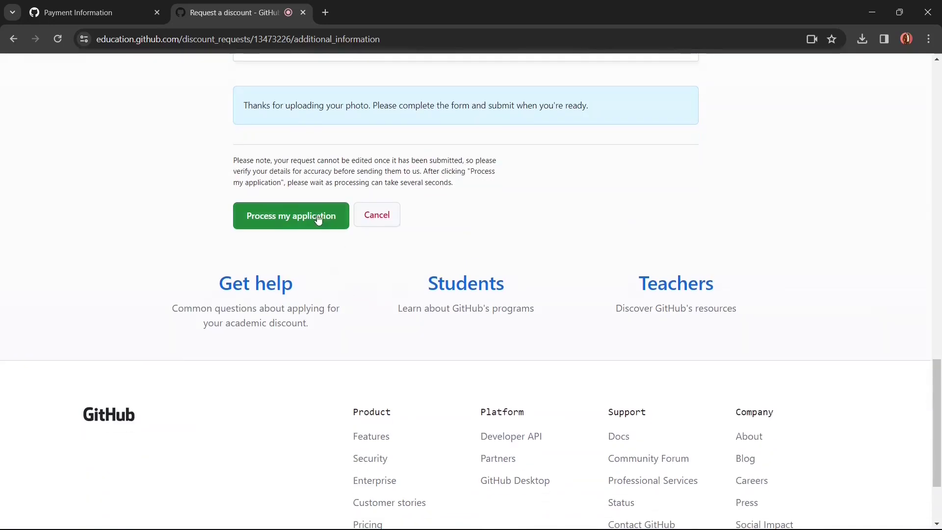
Submit via 'Process my application' and review the 'Thanks for submitting!' message
{"action": "left_click", "coordinate": [317, 219]}
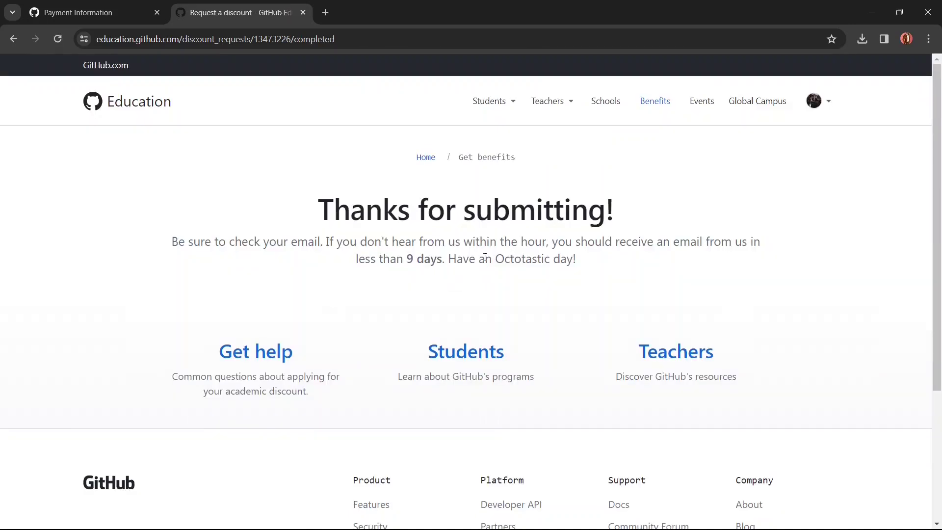
{"action": "left_click_drag", "start_coordinate": [118, 170], "coordinate": [781, 272]}
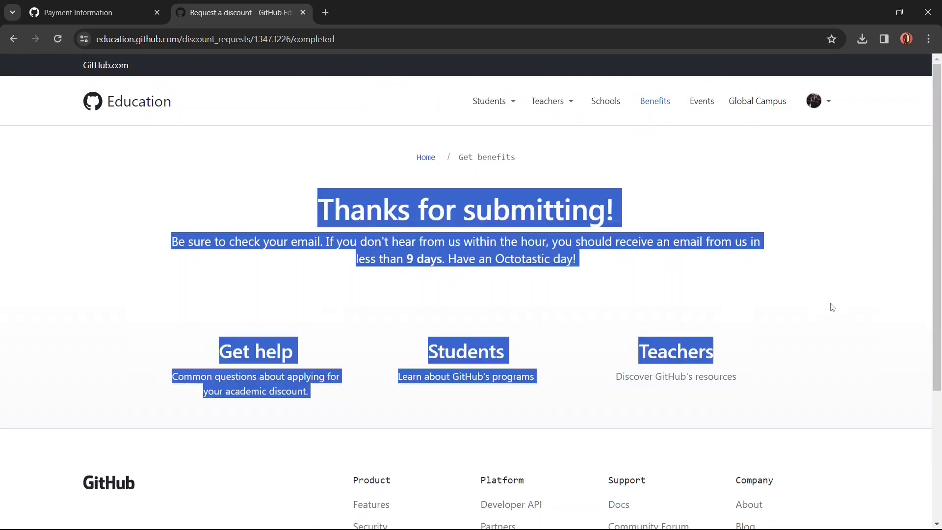
{"action": "left_click", "coordinate": [832, 307]}
{"action": "scroll", "coordinate": [835, 138], "scroll_direction": "down", "scroll_amount": 1}
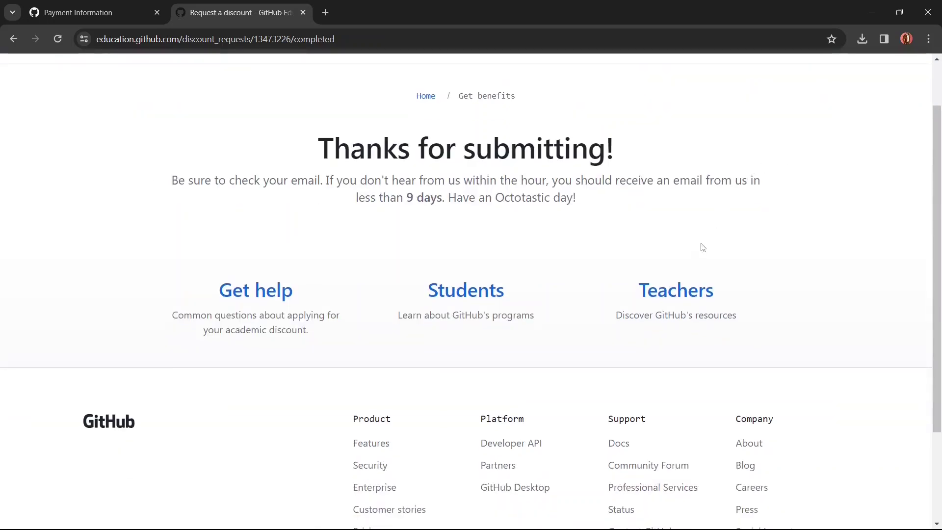